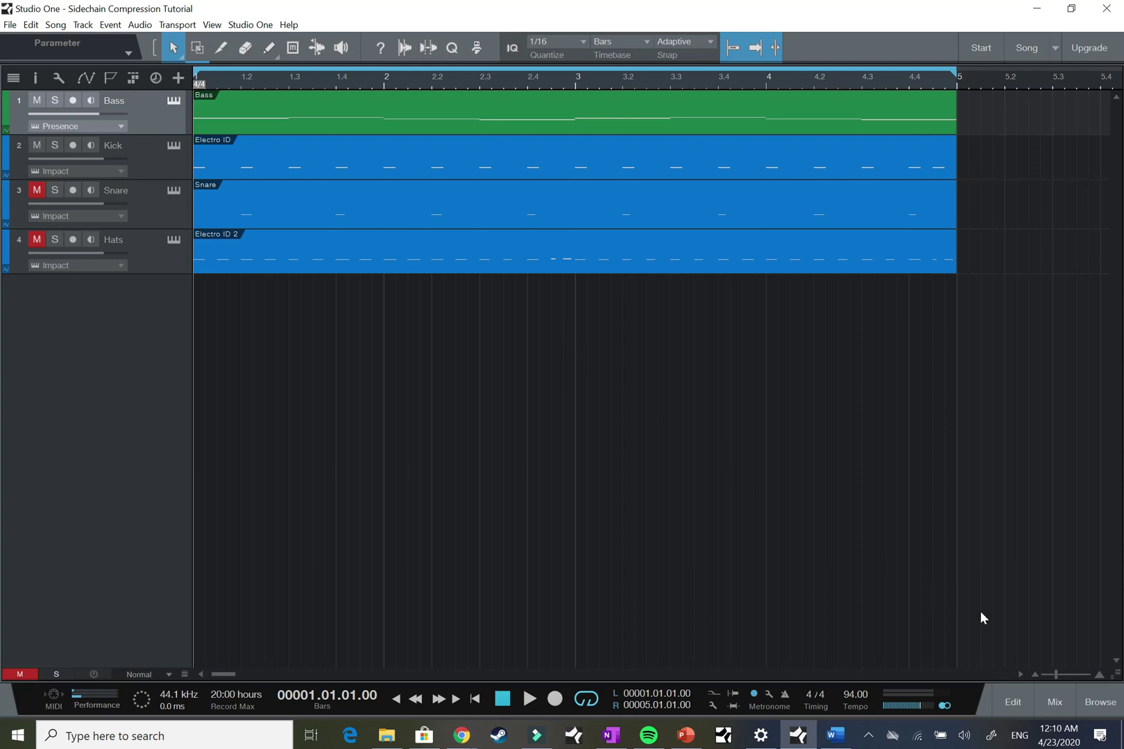
pyautogui.click(1102, 703)
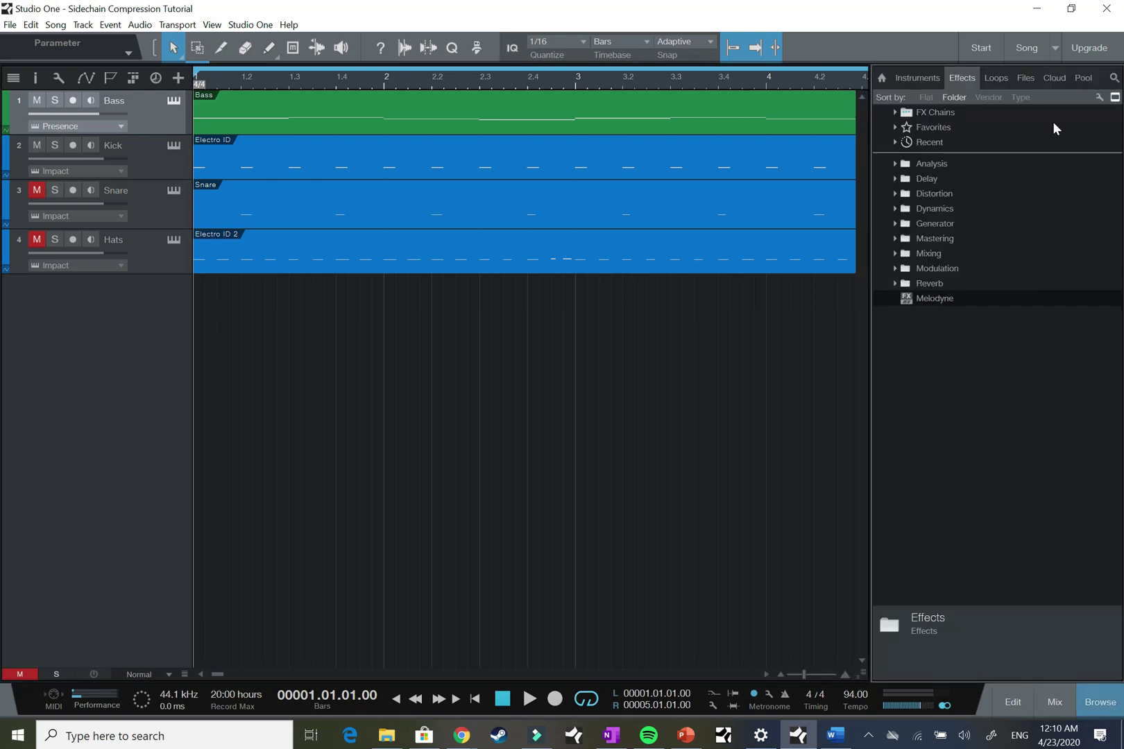
pyautogui.click(1113, 78)
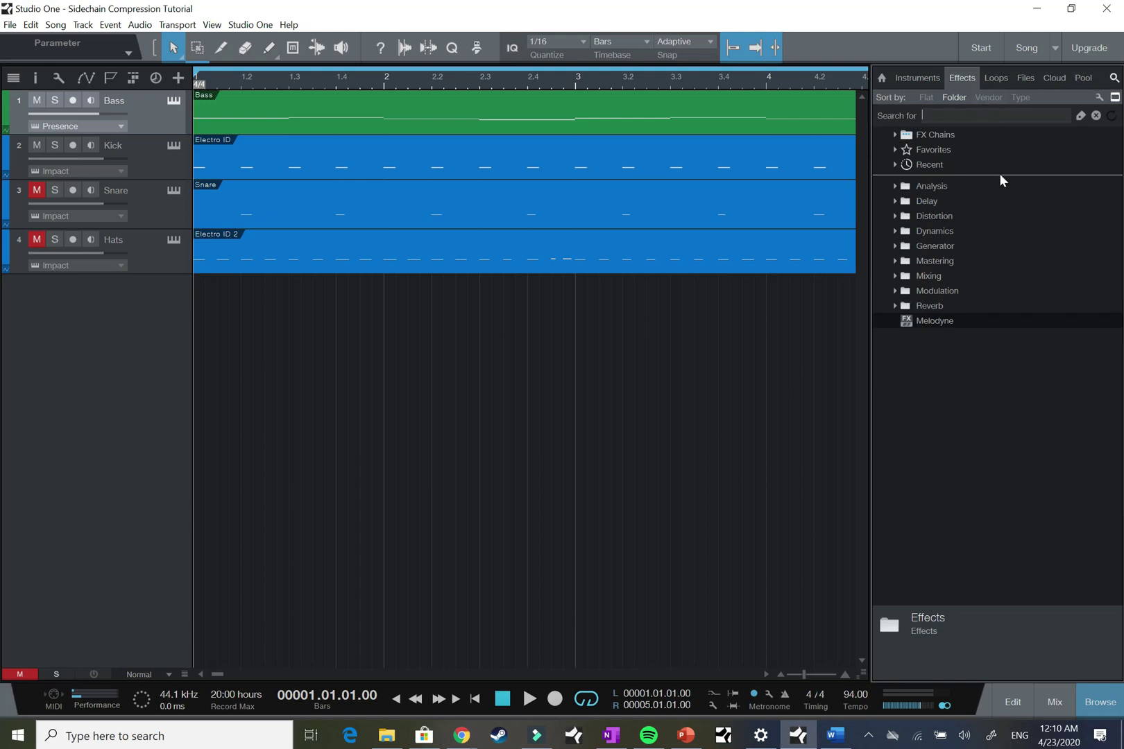
pyautogui.click(1096, 703)
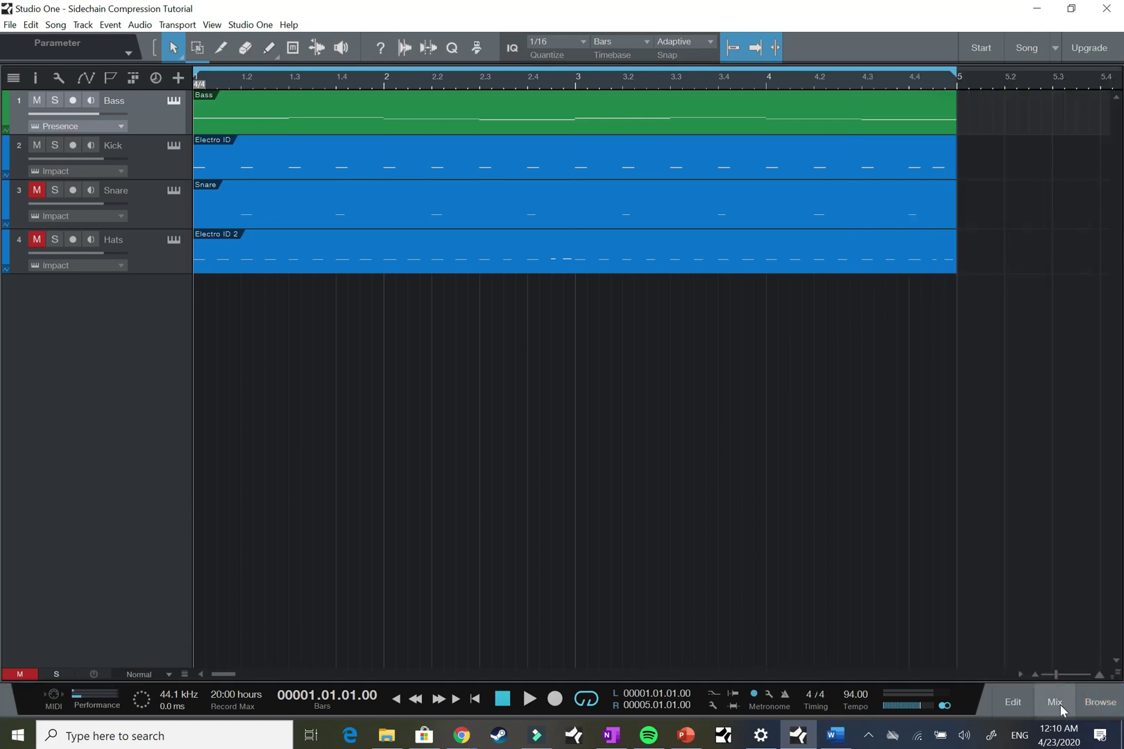
# Show the mixer and expand it so the channels' inserts and sends are displayed.
pyautogui.click(1060, 704)
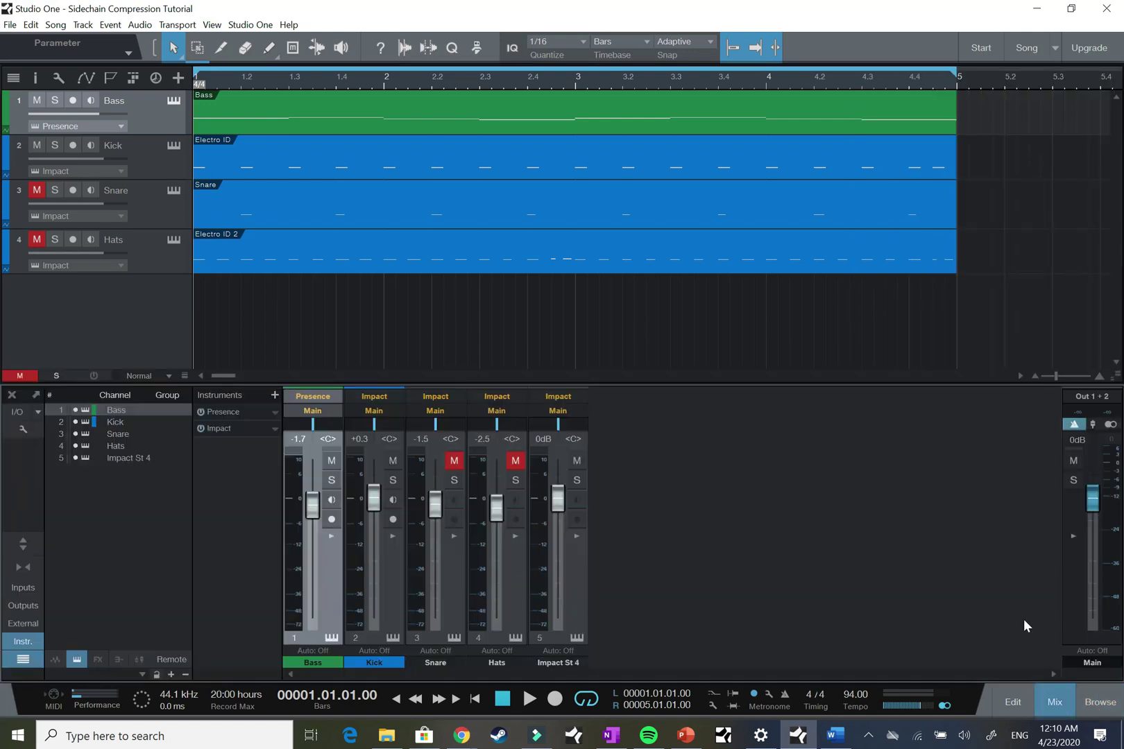
pyautogui.click(23, 541)
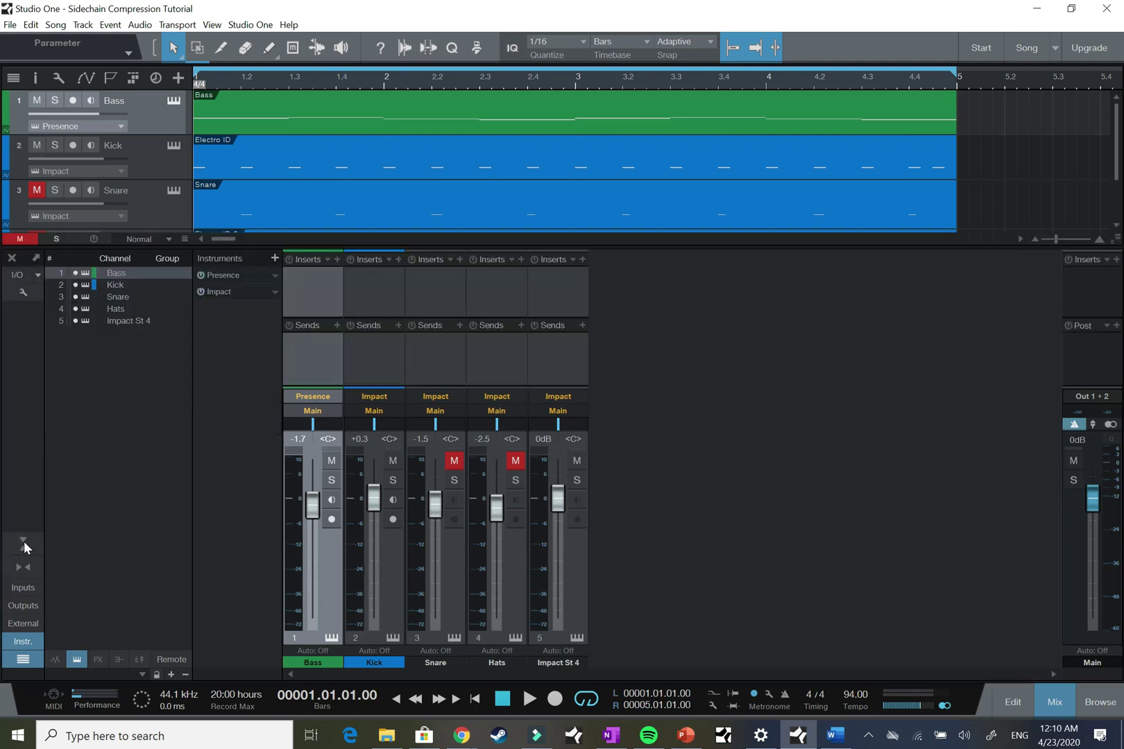
pyautogui.click(20, 542)
pyautogui.click(20, 542)
pyautogui.click(375, 361)
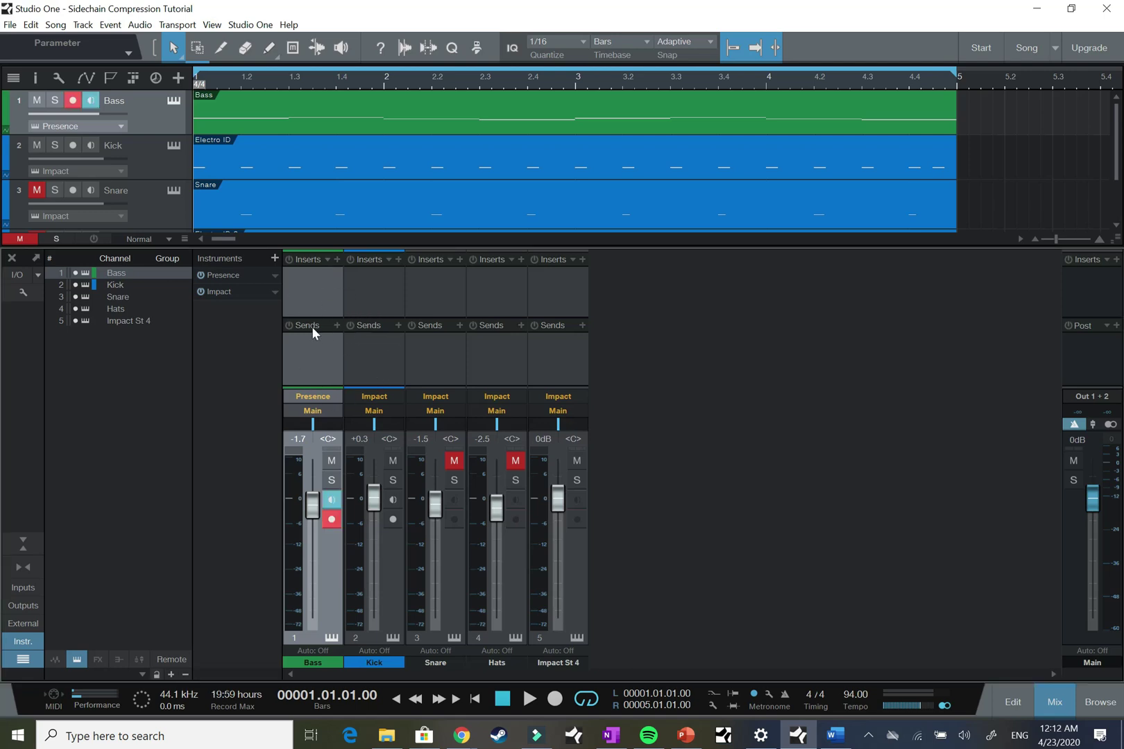
# Find the Compressor plug-in with the search "Compress", insert it on the Bass channel and close its window.
pyautogui.click(336, 259)
pyautogui.click(388, 293)
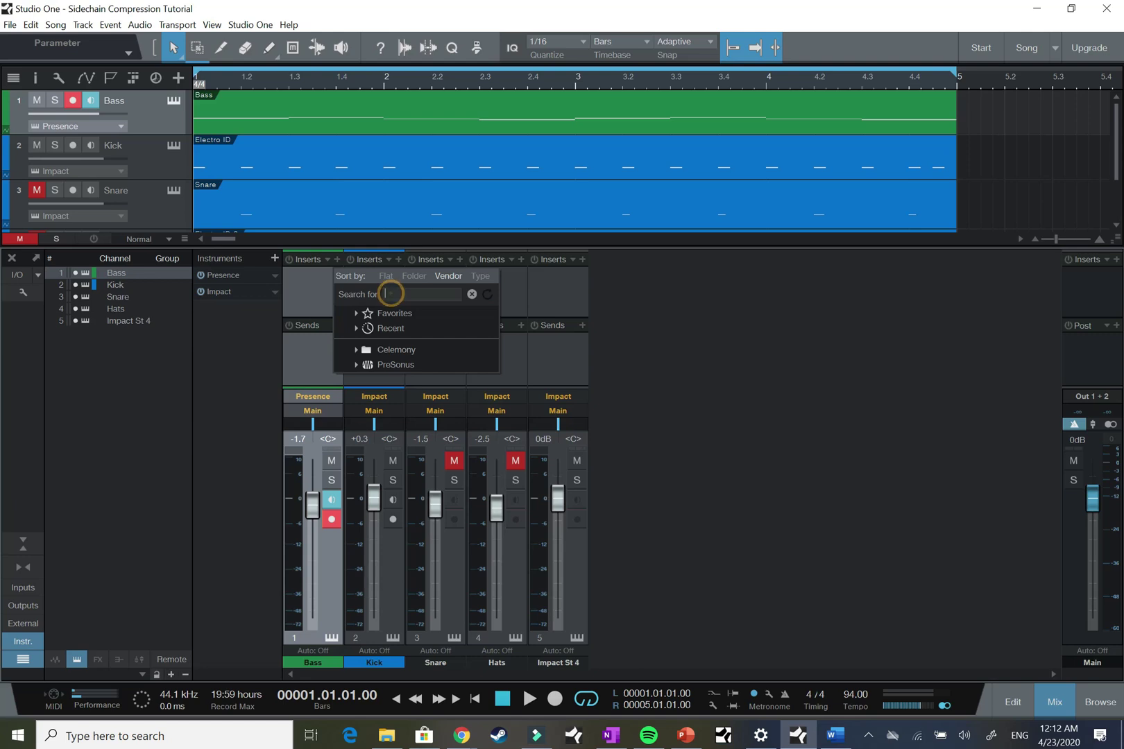
pyautogui.write('Compress')
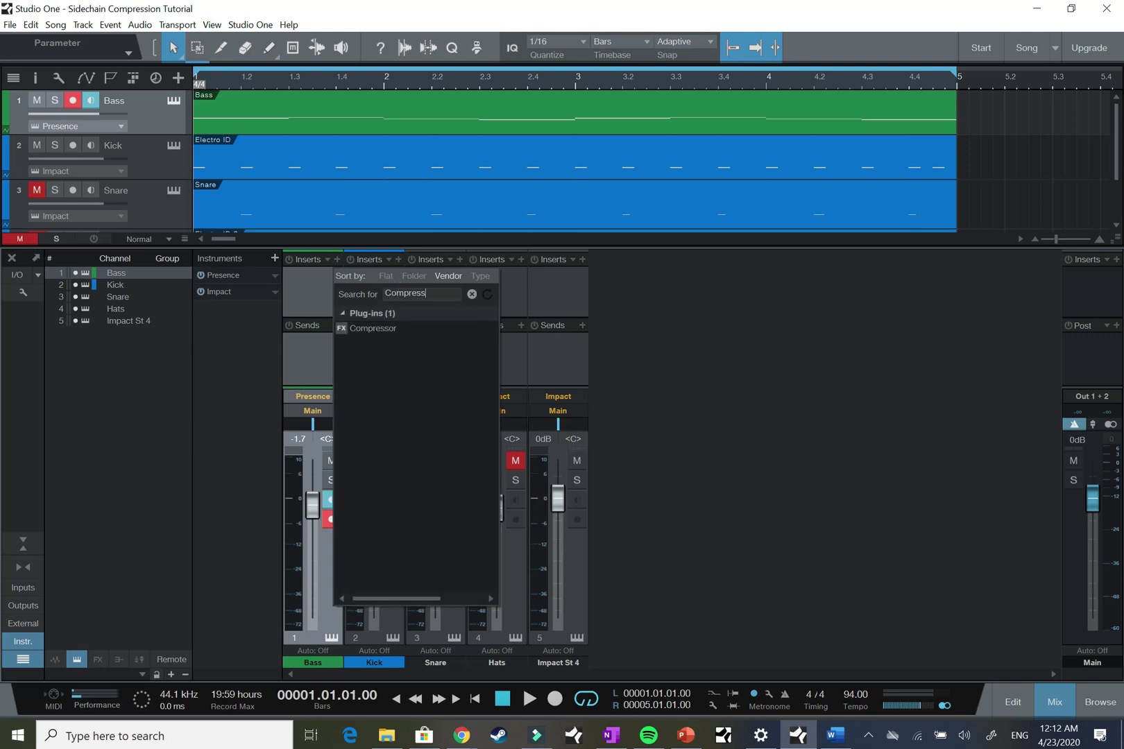
pyautogui.click(394, 328)
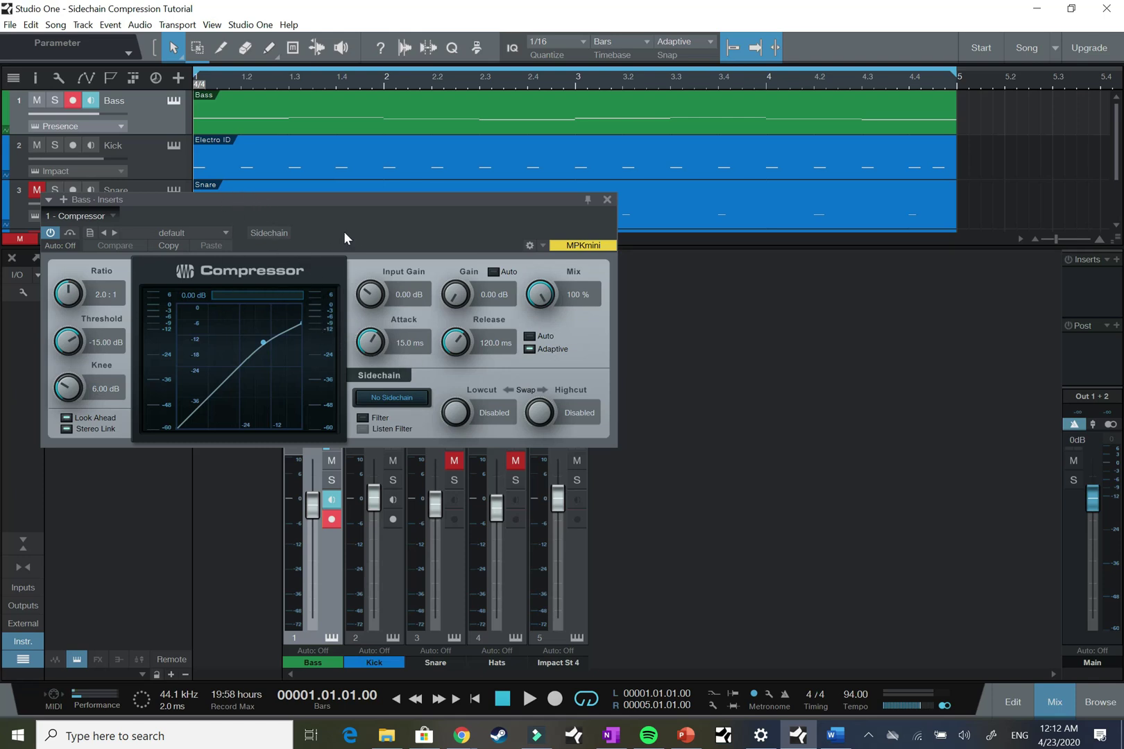
pyautogui.click(608, 200)
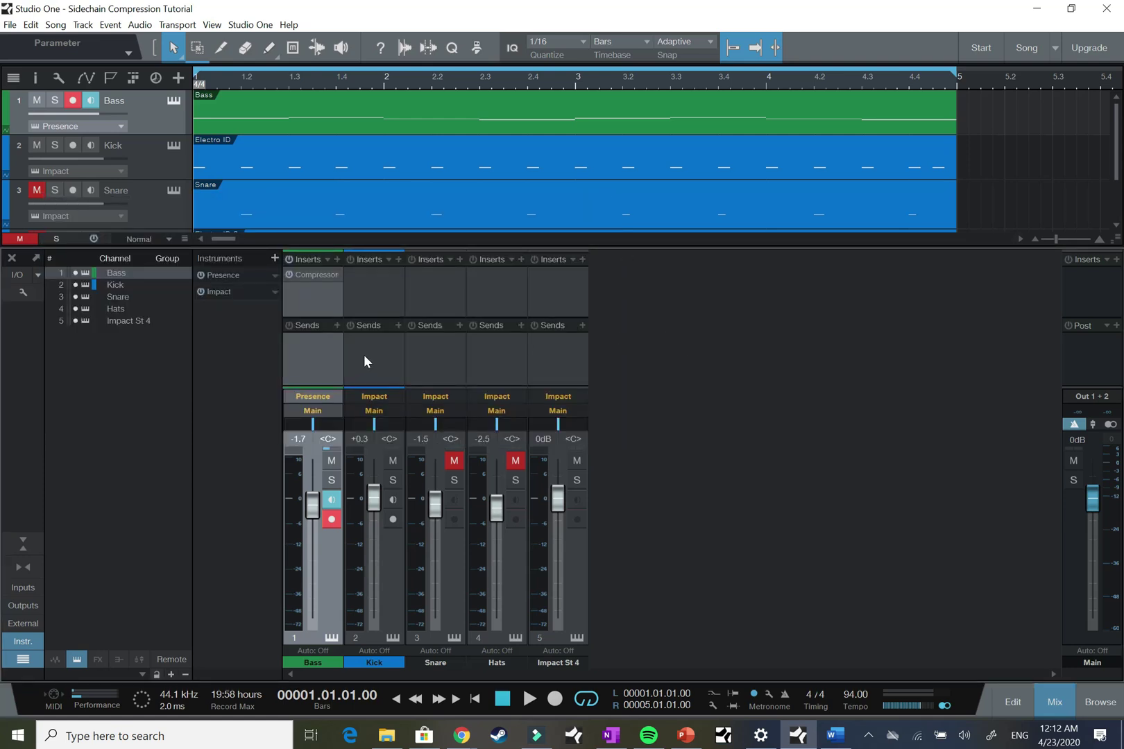
# Add a send on the Kick channel routed to the sidechain of the Bass channel's Compressor.
pyautogui.click(398, 326)
pyautogui.click(426, 357)
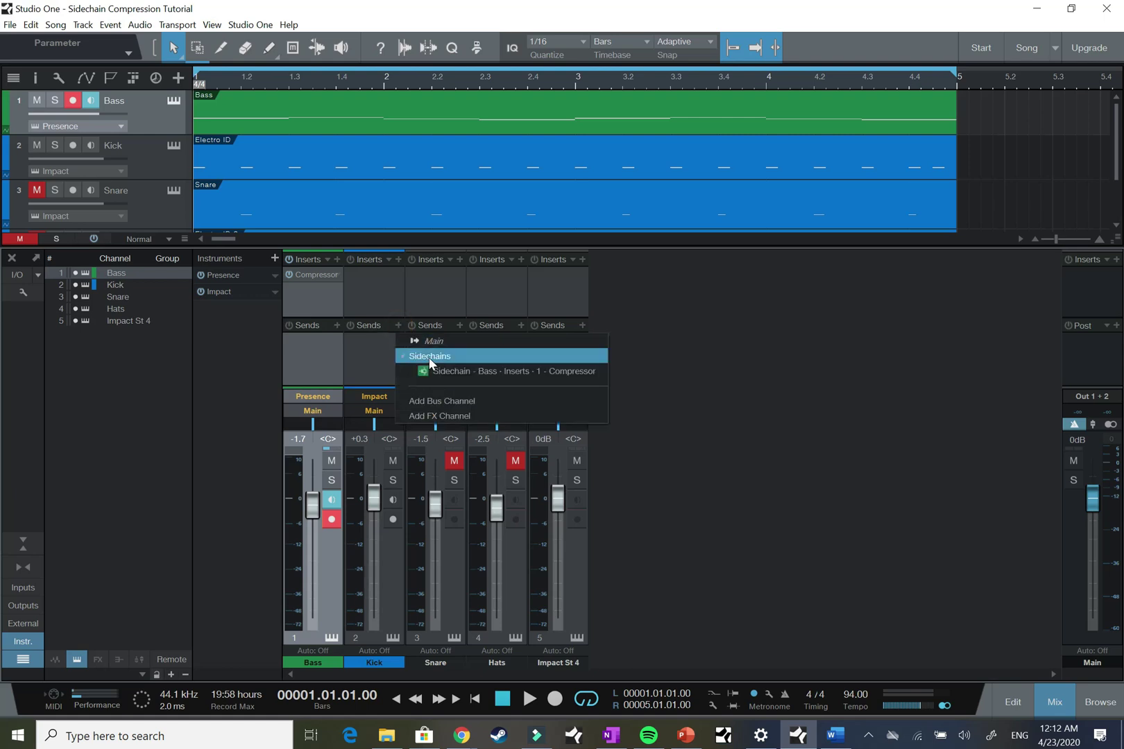
pyautogui.click(505, 373)
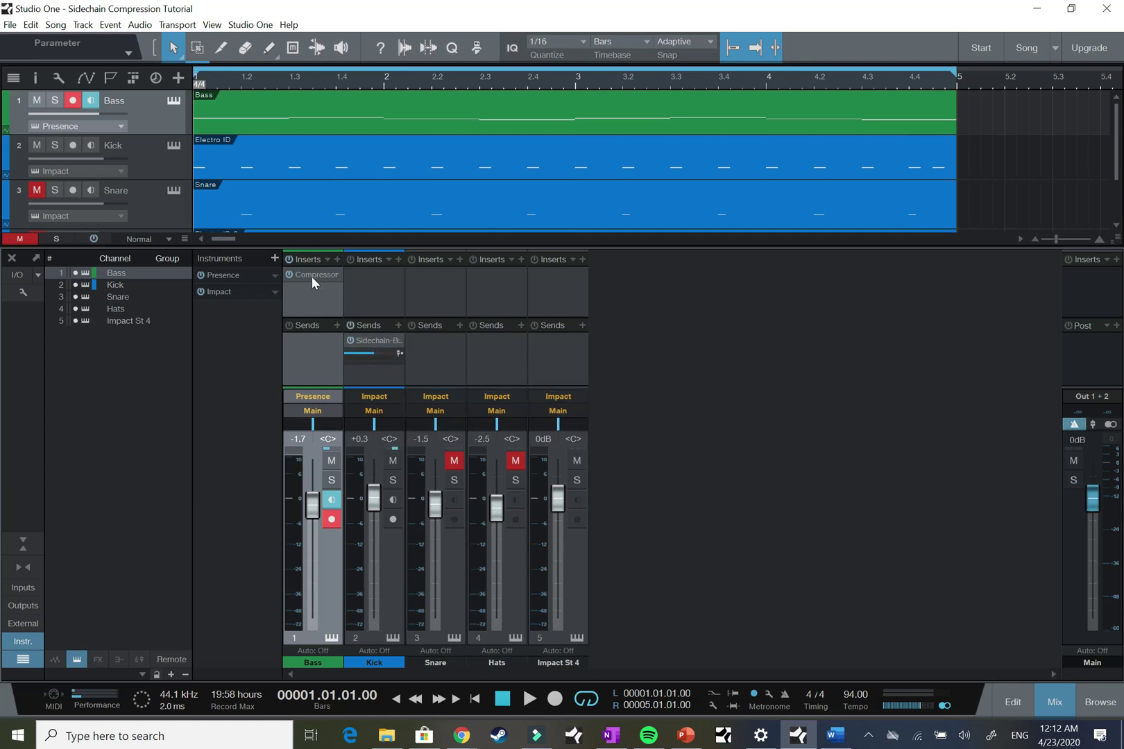
# Play the loop to check how the Bass and Kick levels respond to the sidechain, and stop playback.
pyautogui.click(529, 700)
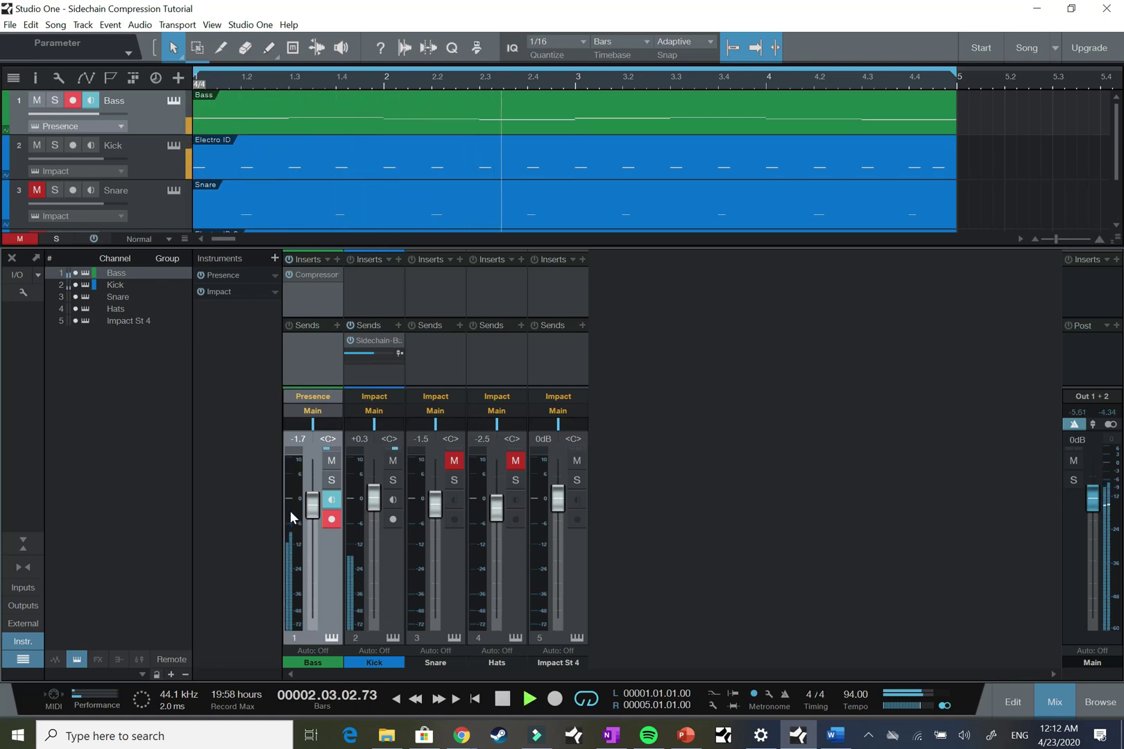
pyautogui.moveTo(294, 512)
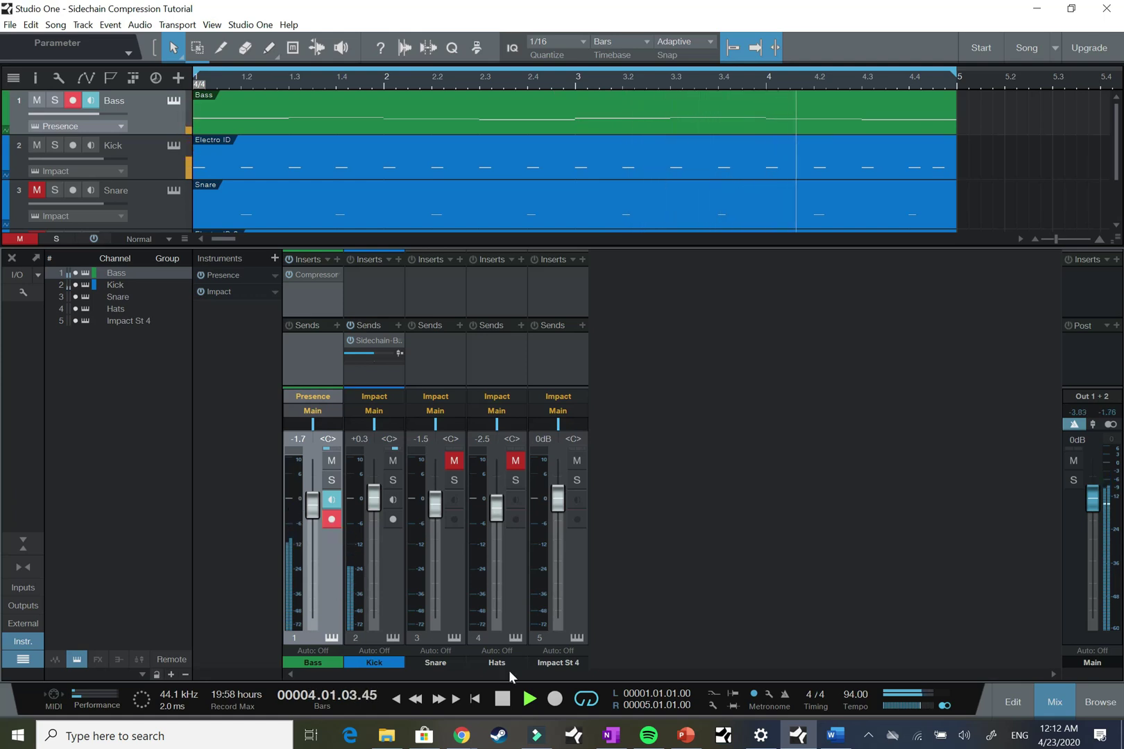
pyautogui.press('space')
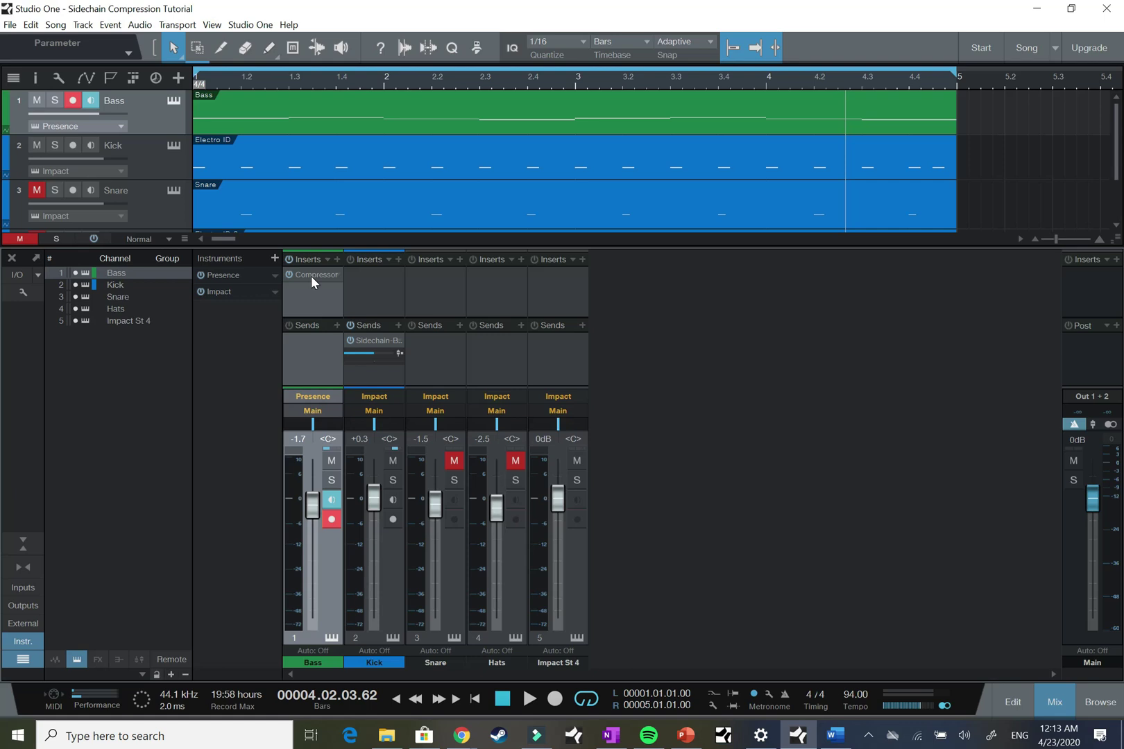
# Compare sidechain send levels on the Kick channel during playback, set the send to +10.0 dB and stop playback.
pyautogui.click(401, 353)
pyautogui.moveTo(382, 362); pyautogui.dragTo(369, 352)
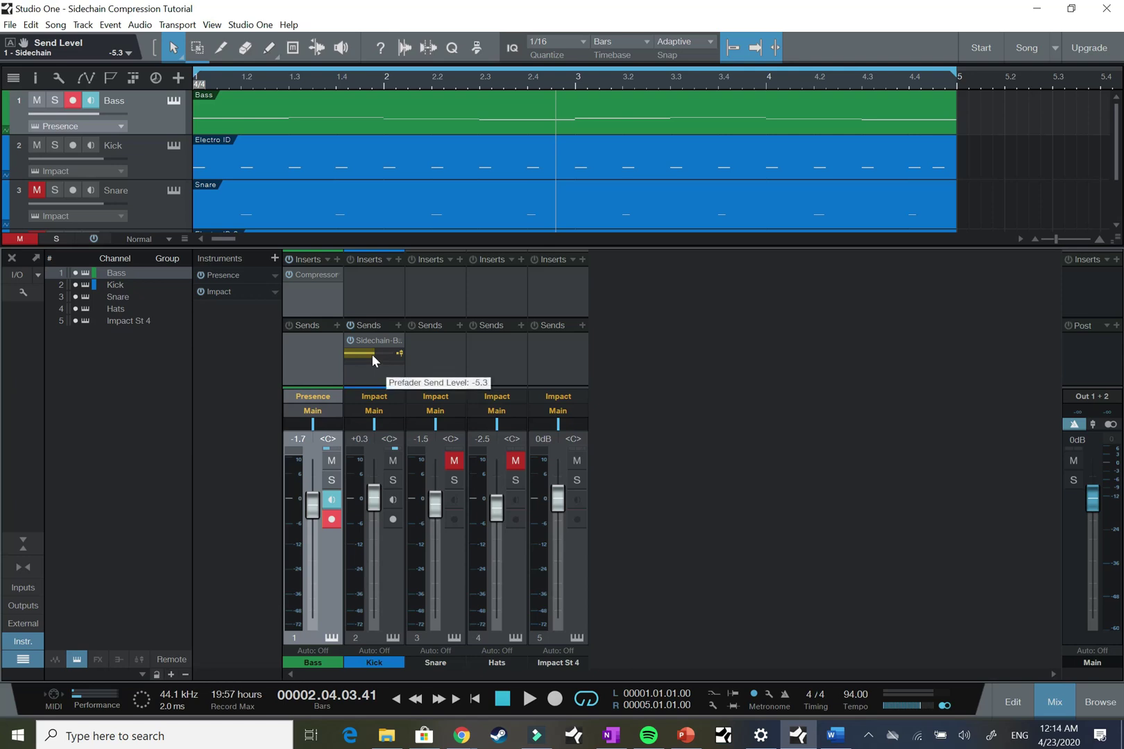
pyautogui.moveTo(374, 355); pyautogui.dragTo(372, 355)
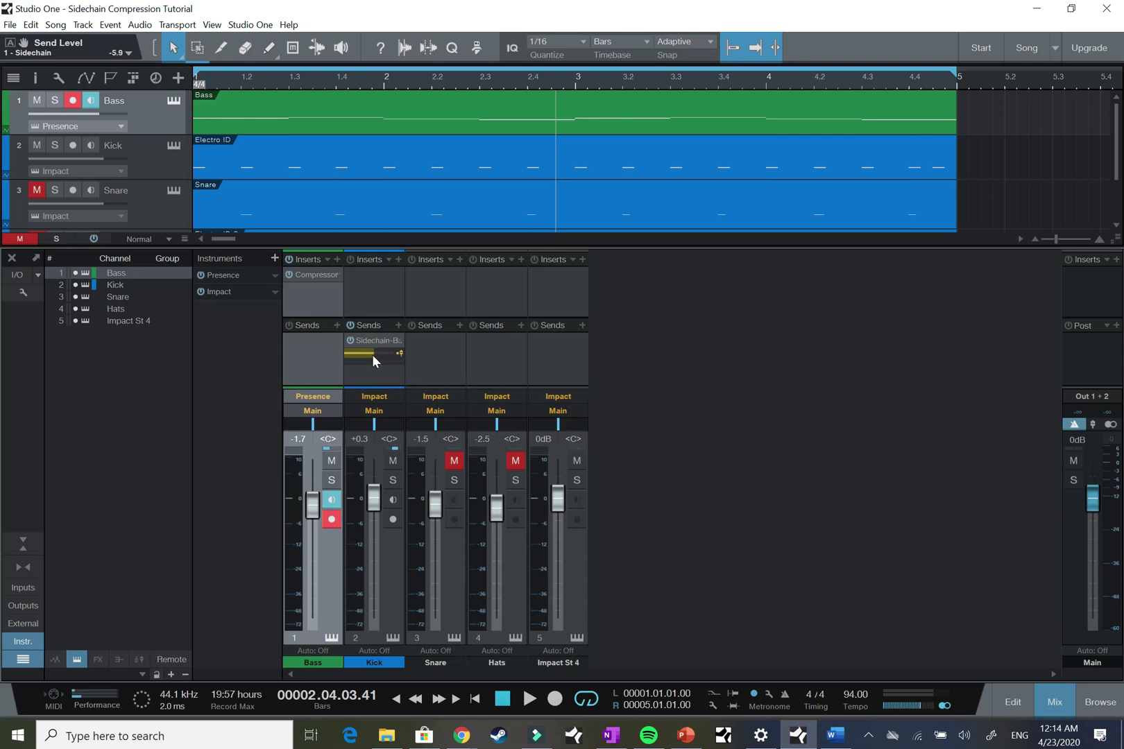
pyautogui.click(528, 699)
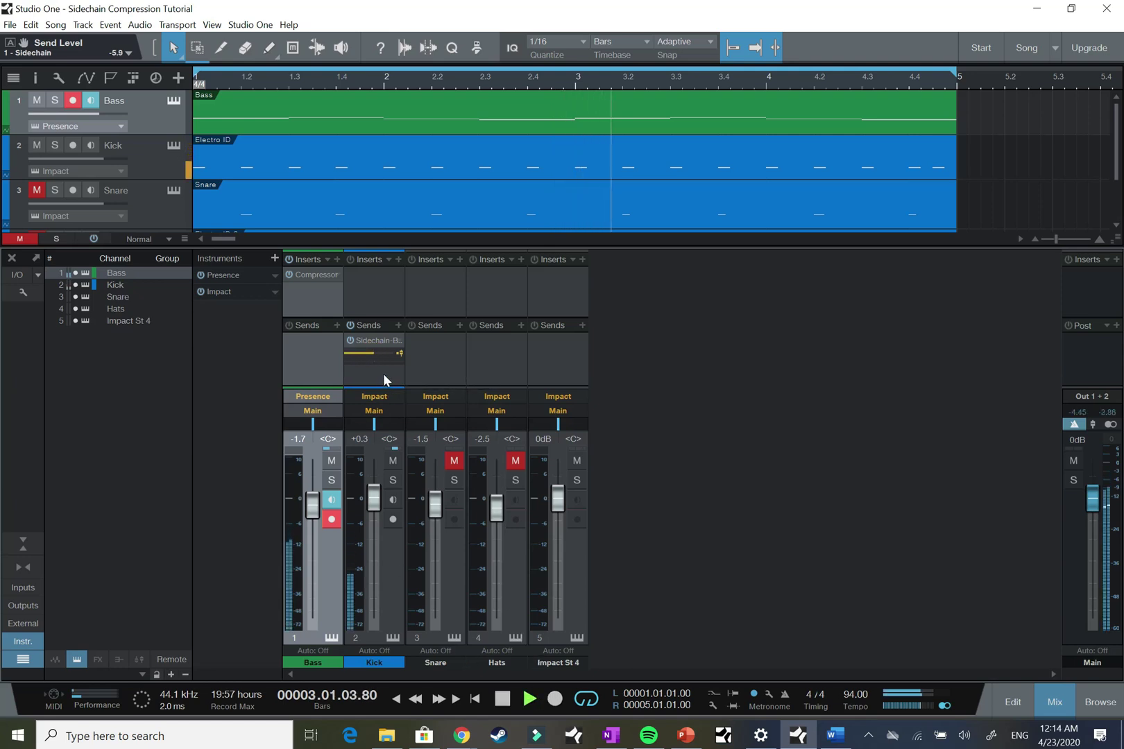
pyautogui.moveTo(375, 352); pyautogui.dragTo(399, 356)
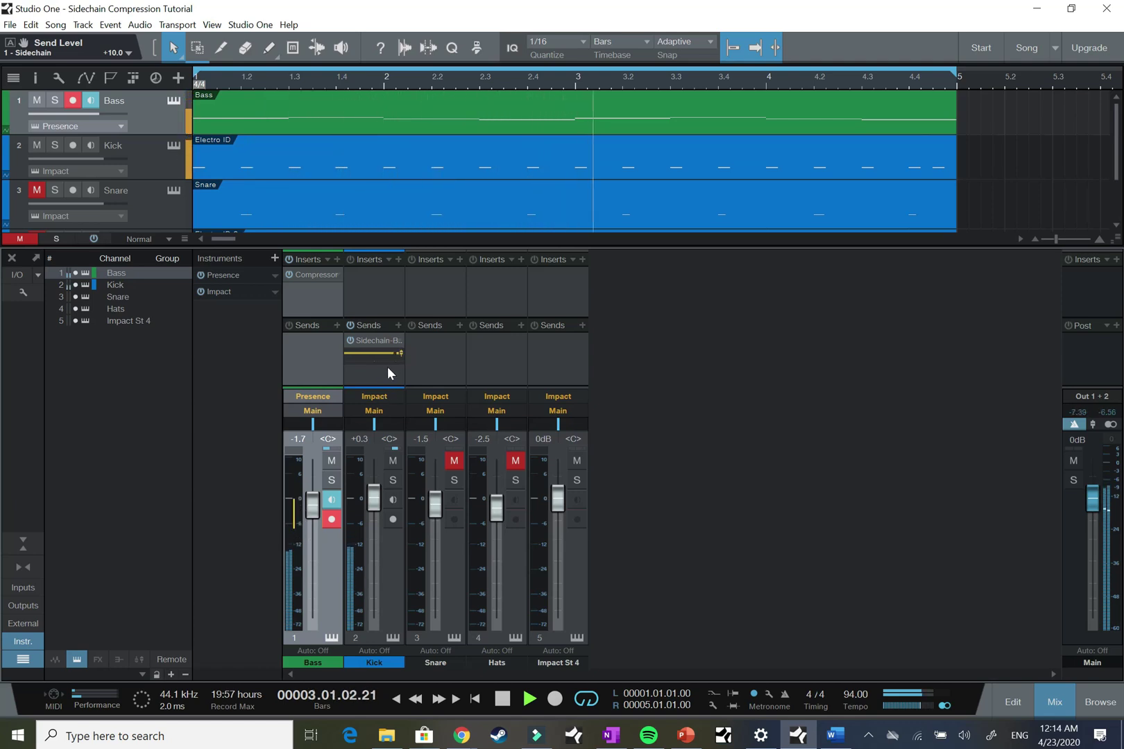
pyautogui.click(501, 700)
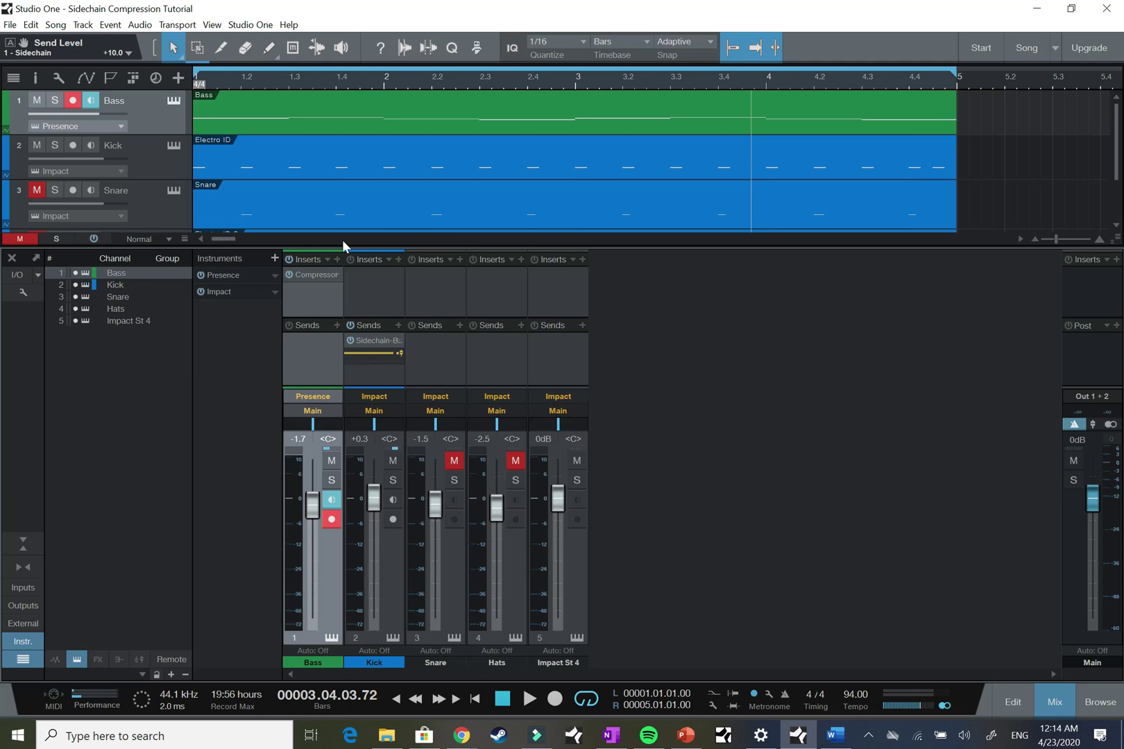
# Open the Bass channel's Compressor, raise its Side Gain to 11.52 dB while the loop plays, and stop playback.
pyautogui.click(316, 274)
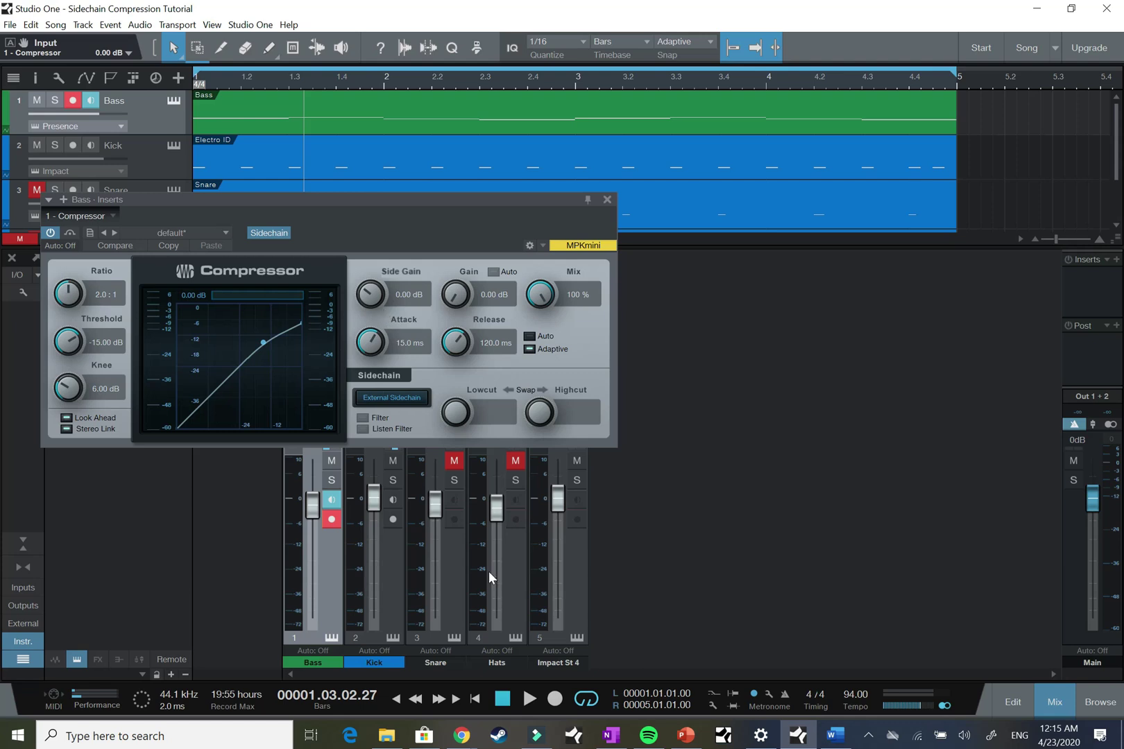
pyautogui.press('space')
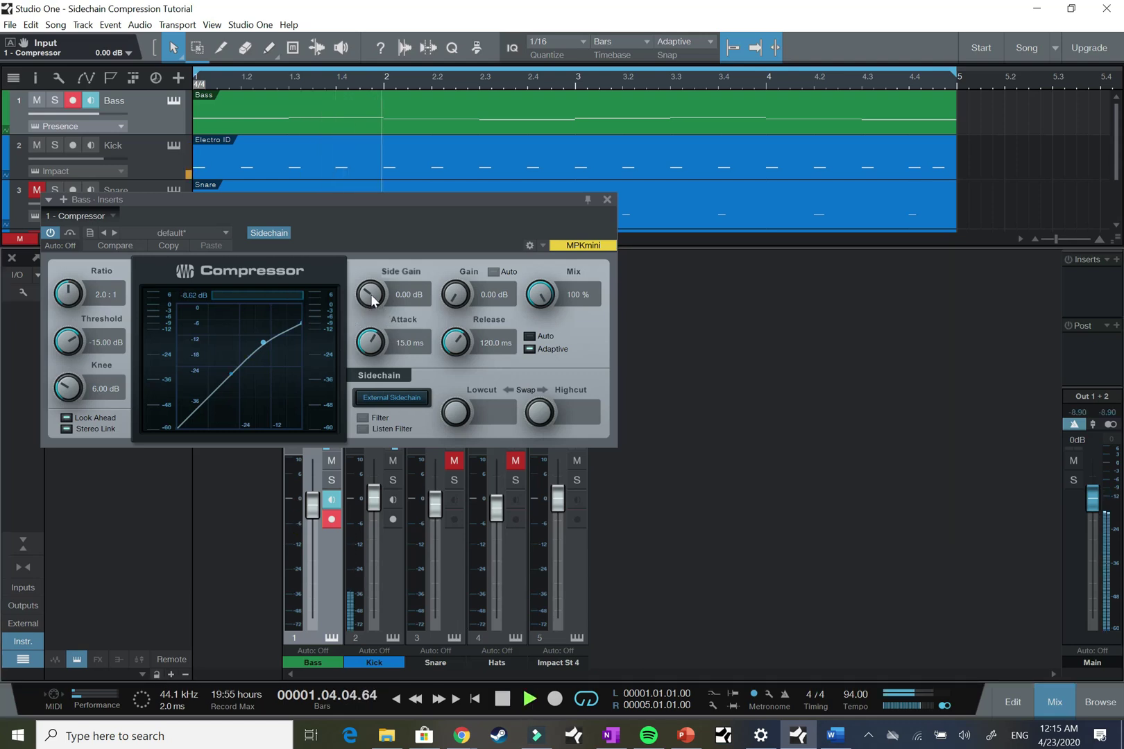
pyautogui.moveTo(373, 300); pyautogui.dragTo(410, 291)
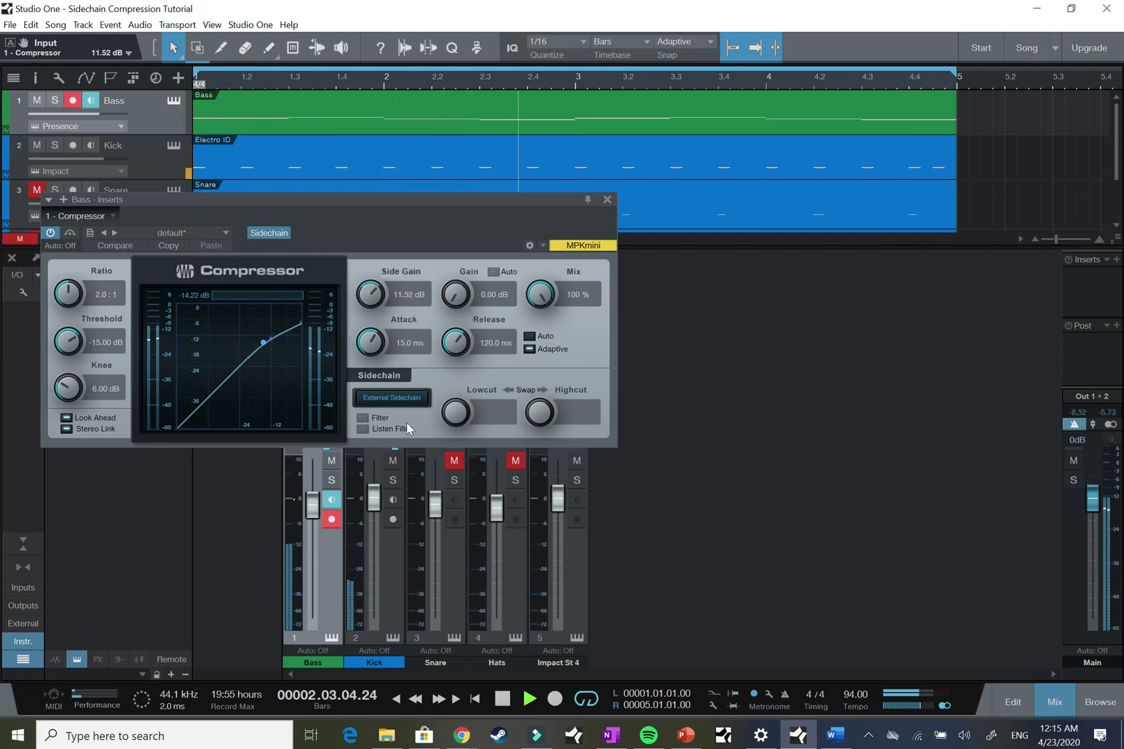
pyautogui.press('space')
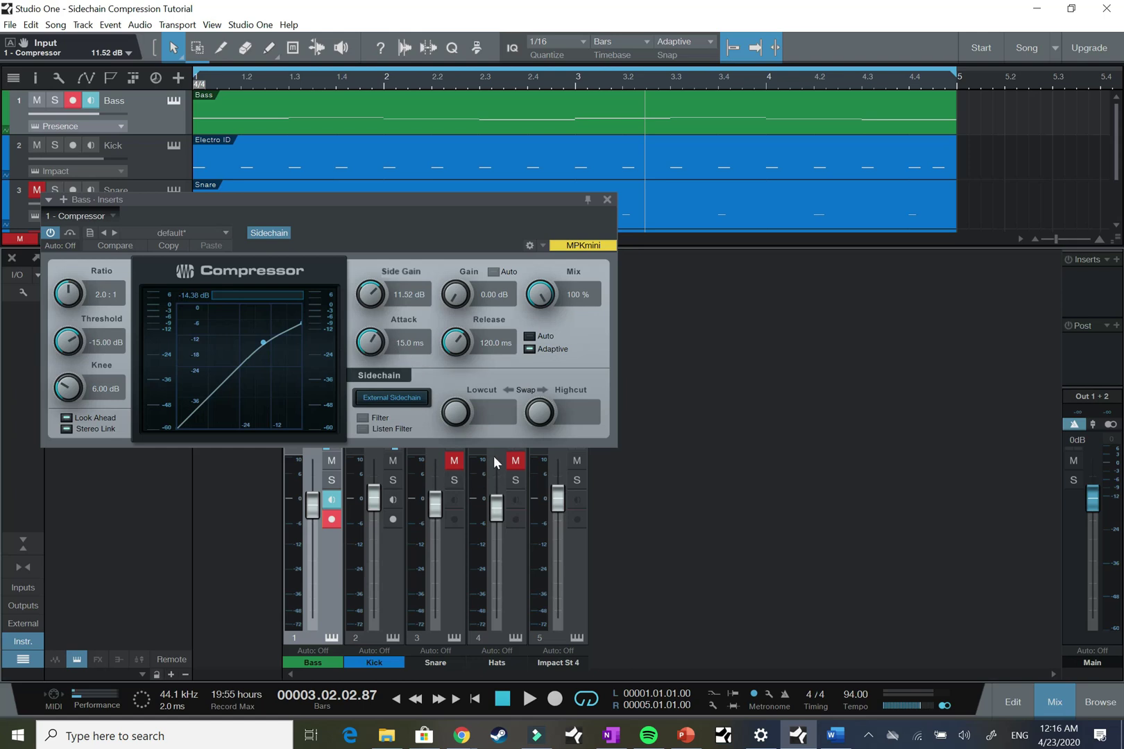
# Audition short and long attack times on the Bass Compressor during playback and set the Attack to 6.54 ms.
pyautogui.click(529, 698)
pyautogui.moveTo(371, 342); pyautogui.dragTo(362, 440)
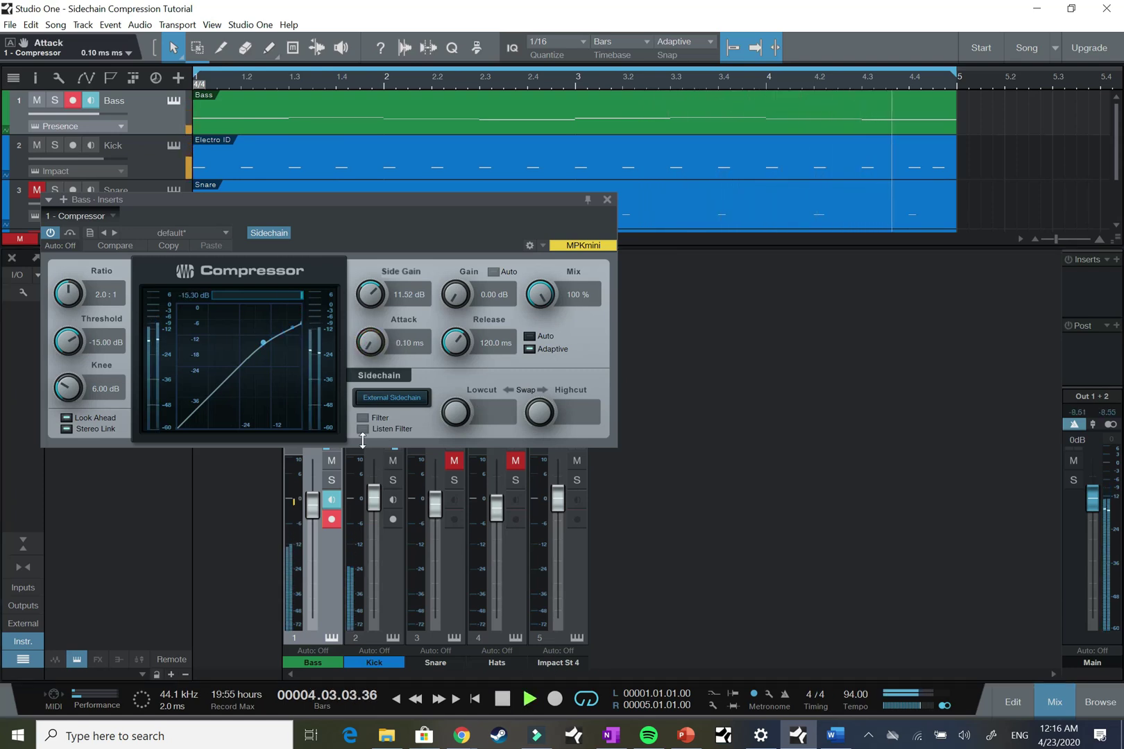
pyautogui.moveTo(362, 440); pyautogui.dragTo(389, 343)
pyautogui.moveTo(390, 342); pyautogui.dragTo(364, 418)
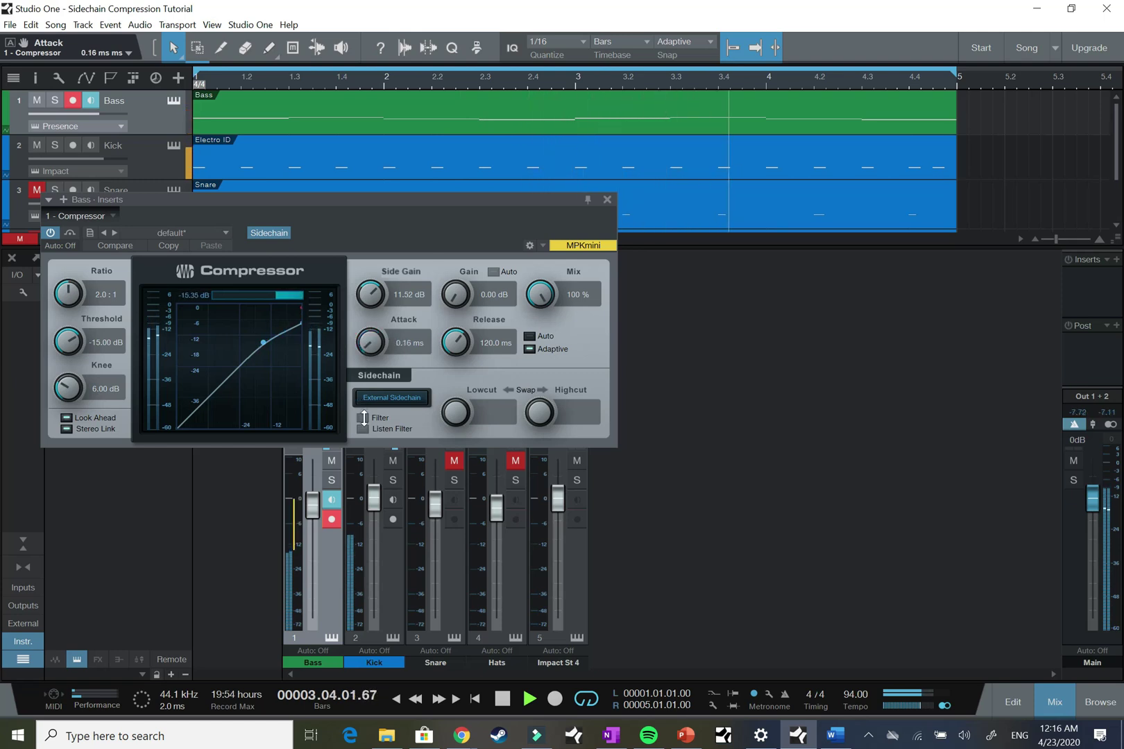
pyautogui.click(498, 700)
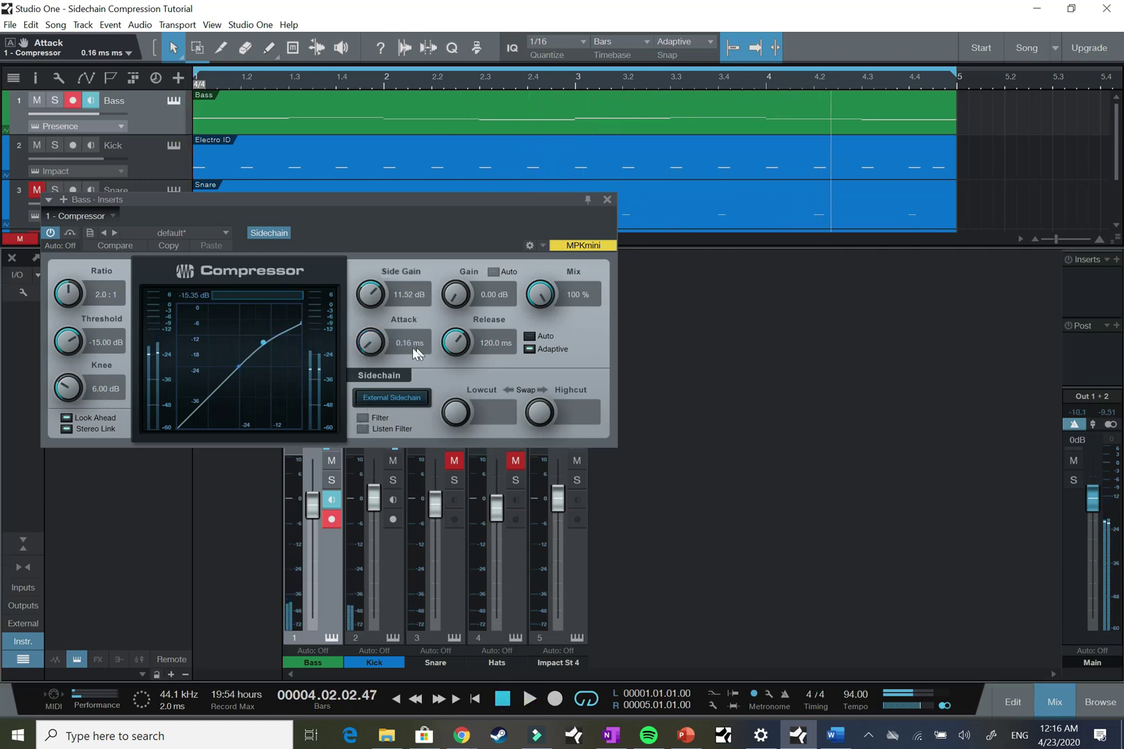
pyautogui.moveTo(381, 349); pyautogui.dragTo(378, 316)
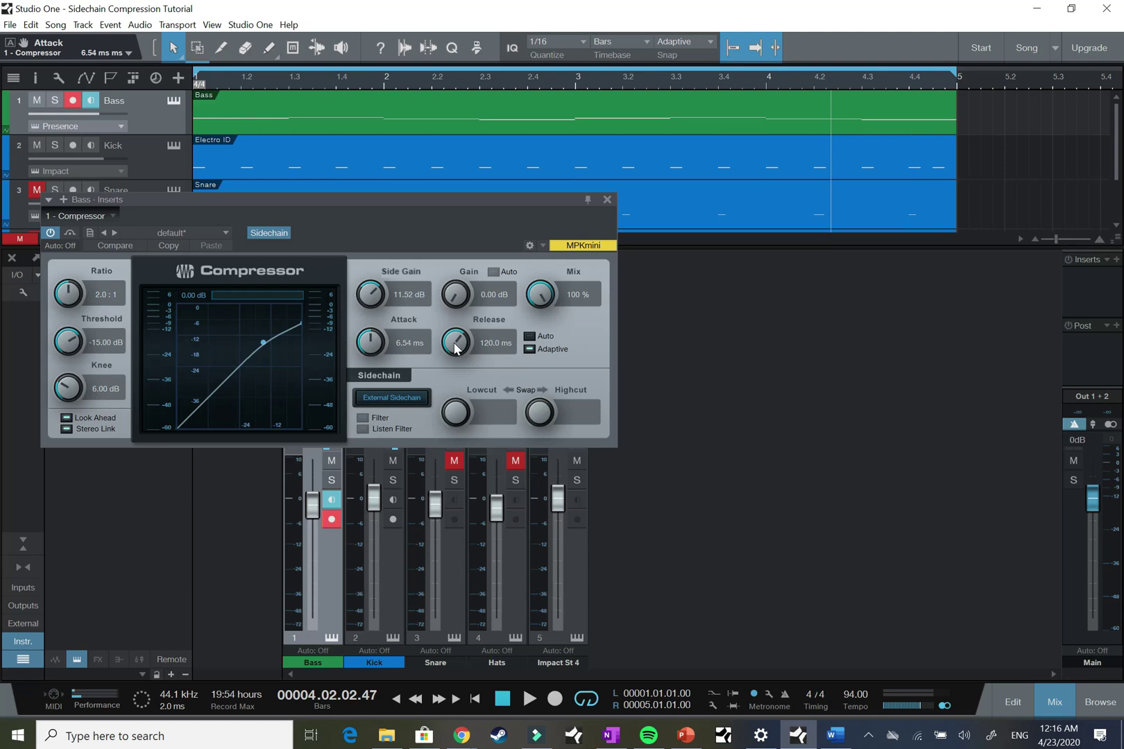
# Audition short and long release times on the Bass Compressor during playback and set the Release to 107.2 ms.
pyautogui.click(503, 701)
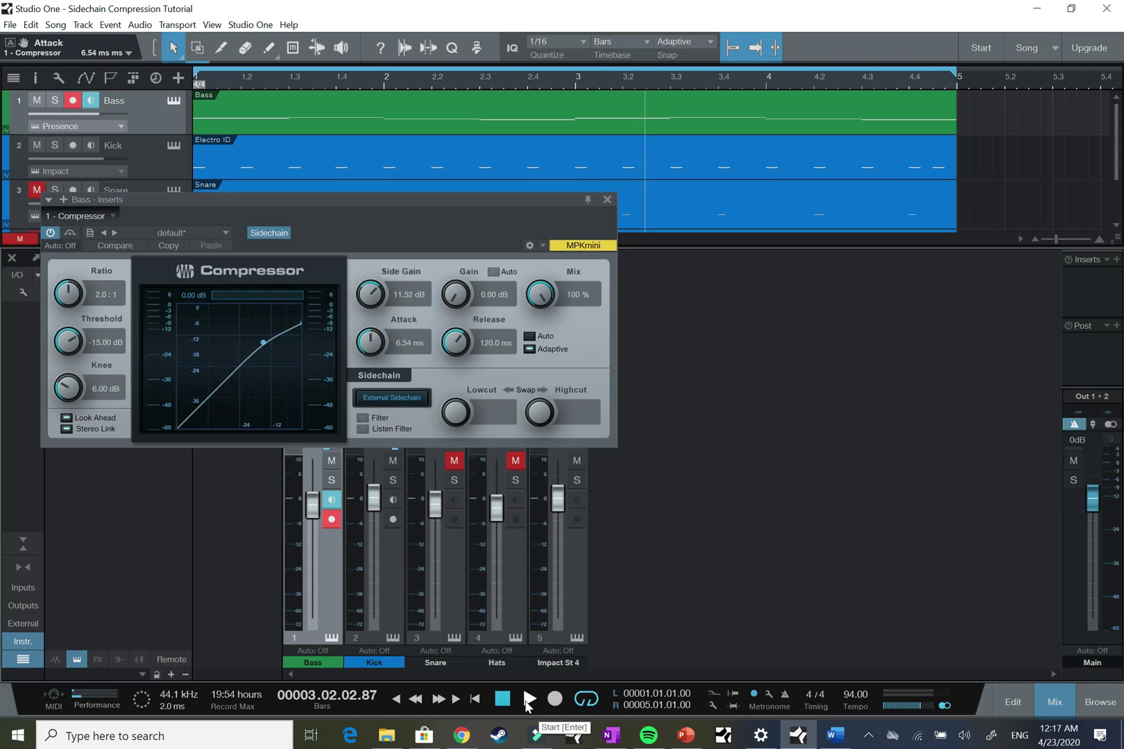
pyautogui.click(529, 702)
pyautogui.moveTo(457, 340); pyautogui.dragTo(465, 477)
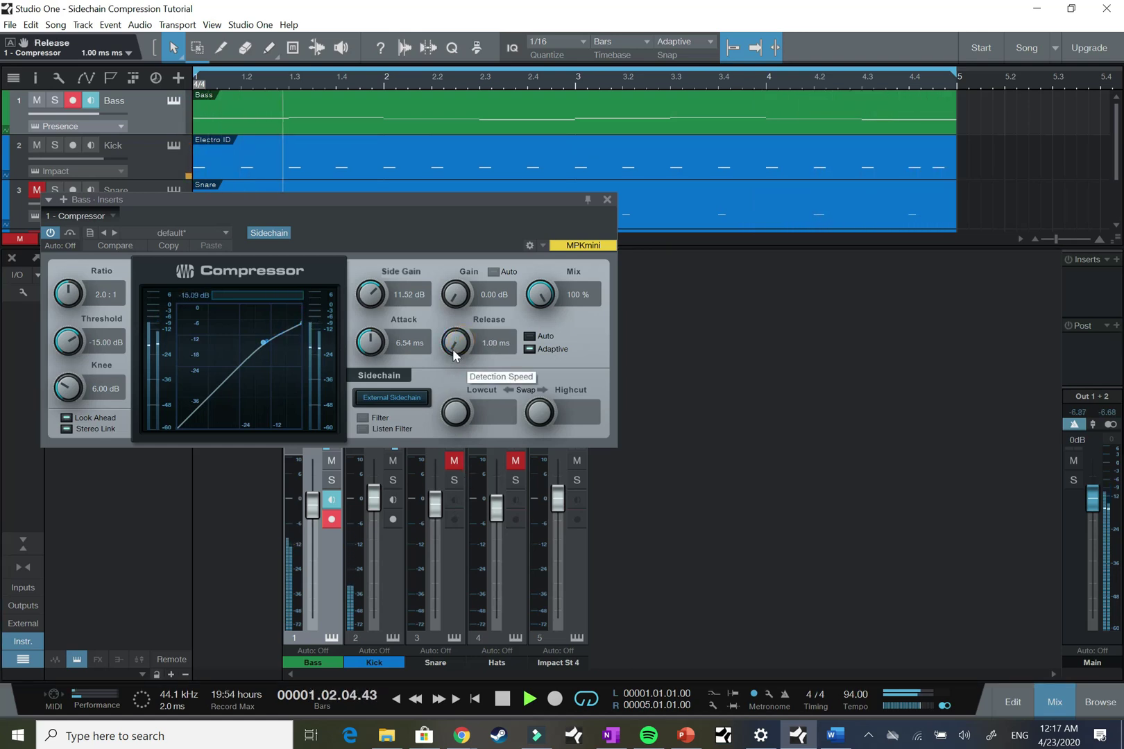
pyautogui.moveTo(454, 353); pyautogui.dragTo(483, 276)
pyautogui.moveTo(455, 342); pyautogui.dragTo(455, 361)
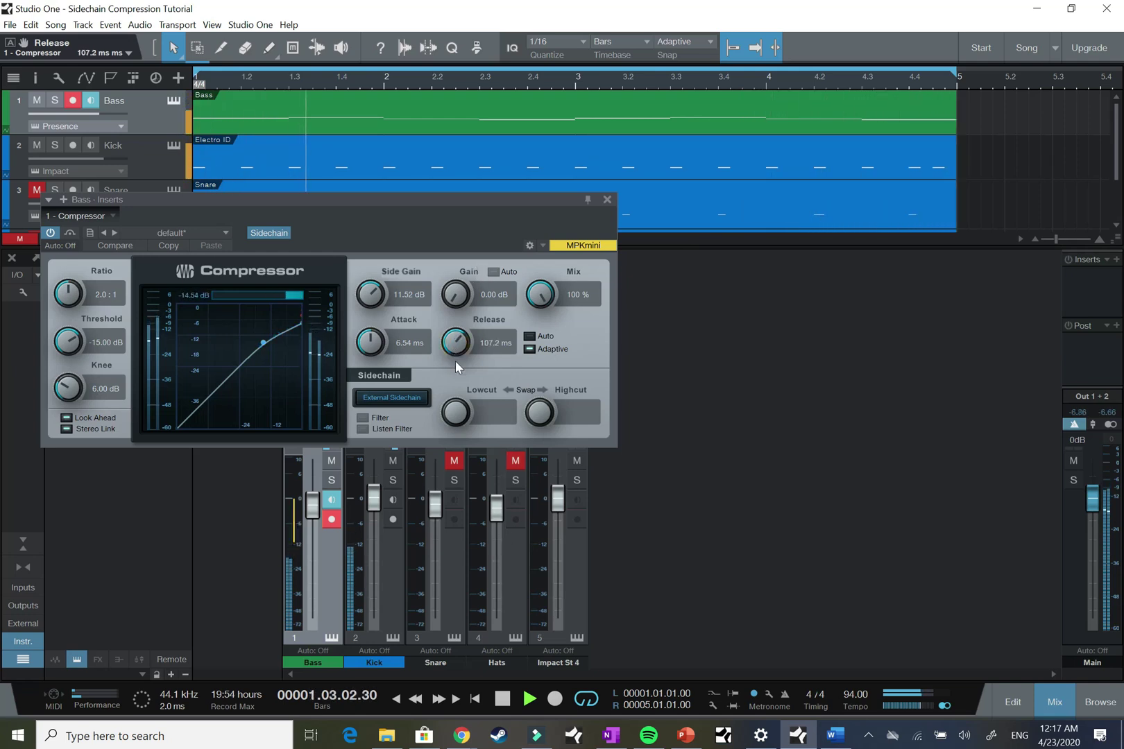
pyautogui.click(503, 700)
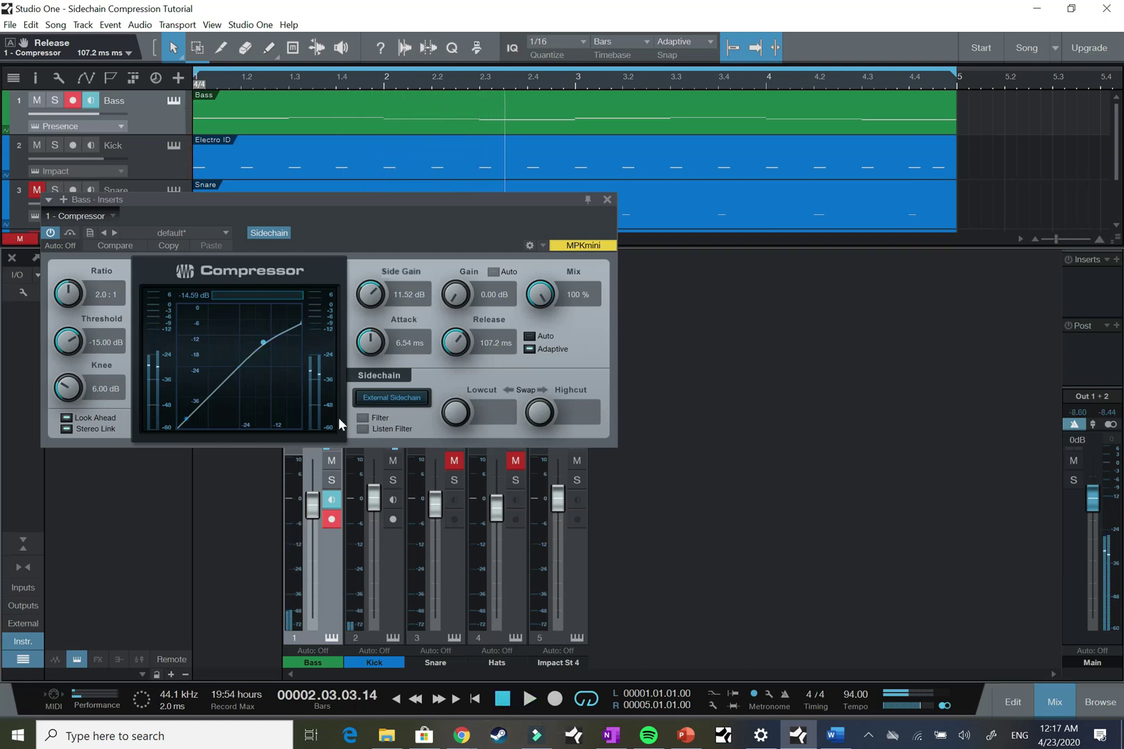